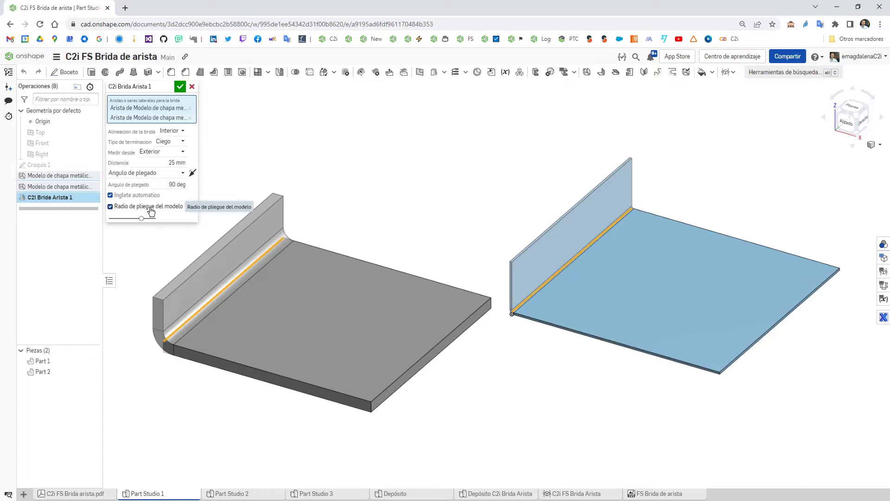
Step: Compare the edge flange with and without the model bend radius, and accept the feature with the model radius enabled
click(151, 208)
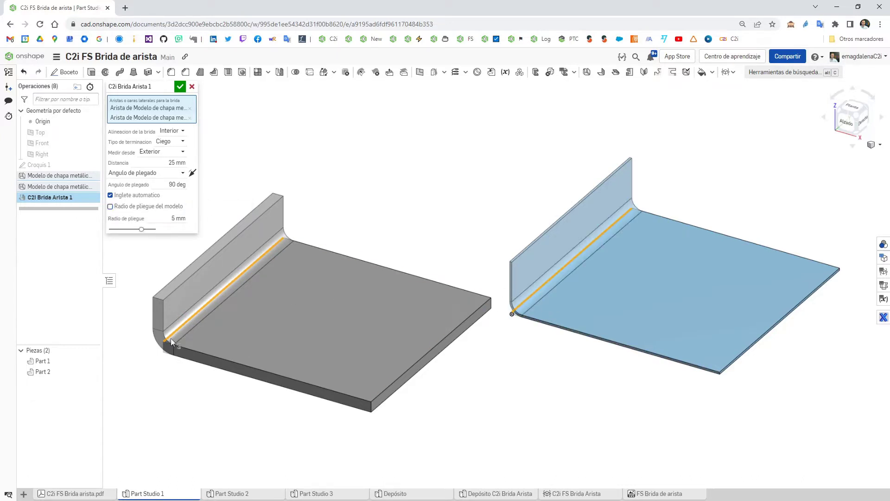
click(132, 207)
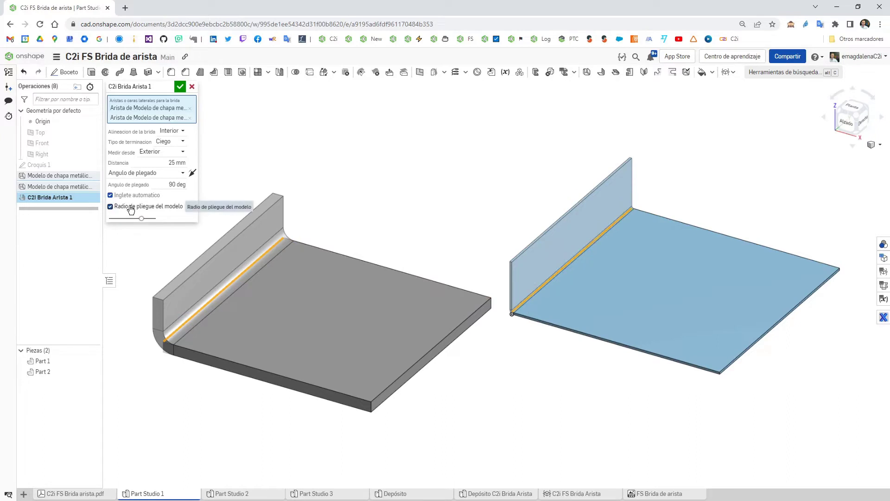
click(179, 87)
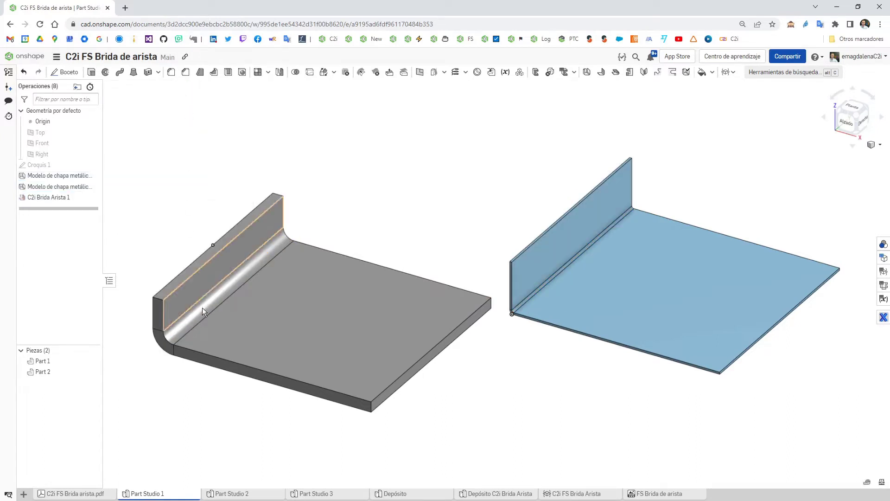
Step: In Part Studio 2, review the Medir desde options of the exterior-measured flange and view the dimensions in Croquis 2
click(227, 493)
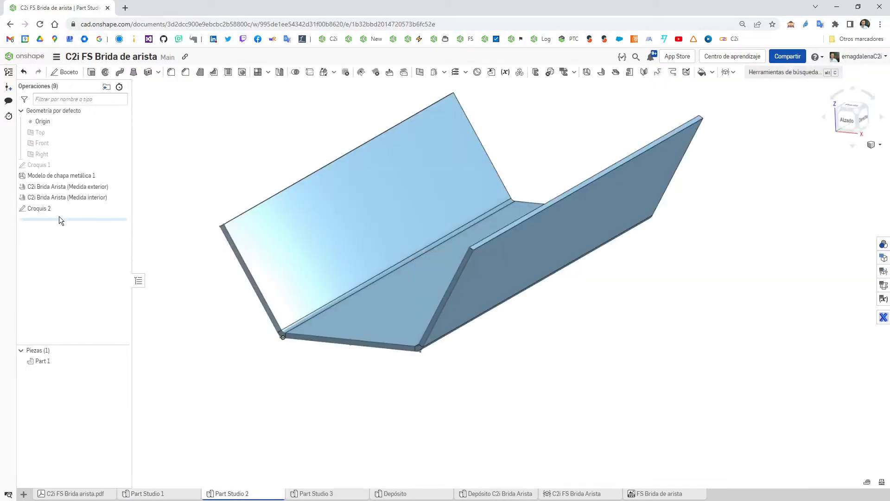
double_click(60, 186)
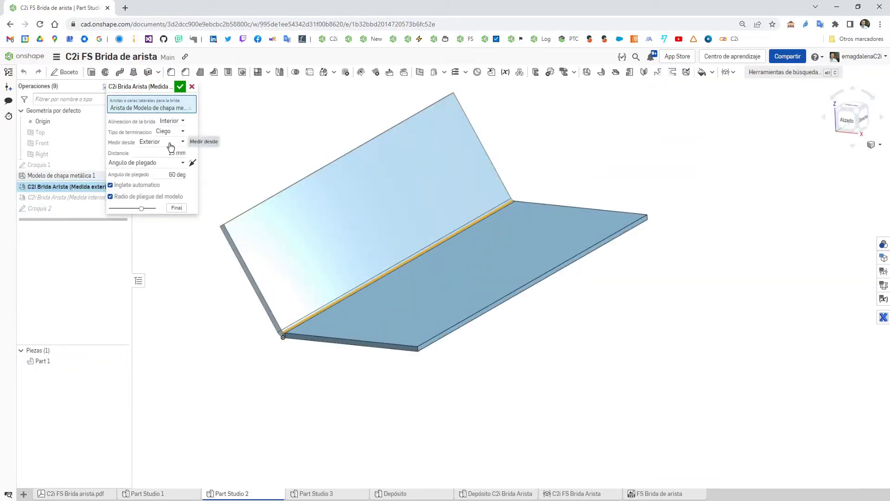
click(181, 143)
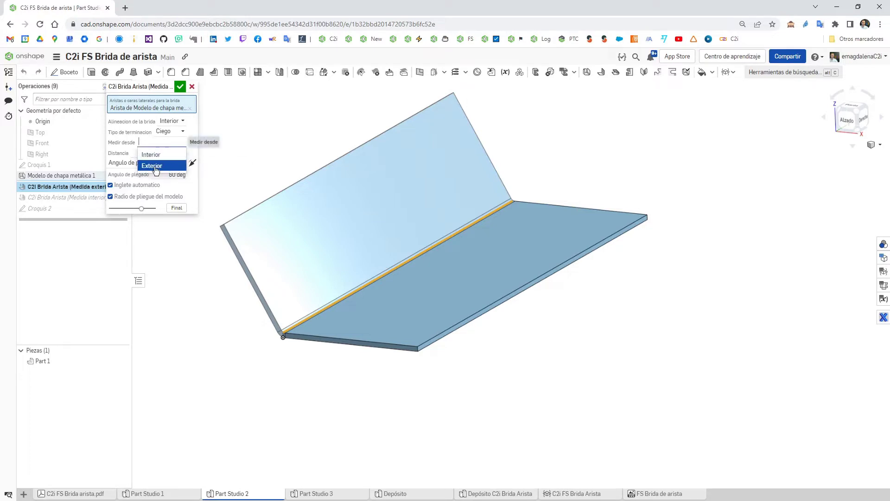
click(217, 158)
key(Return)
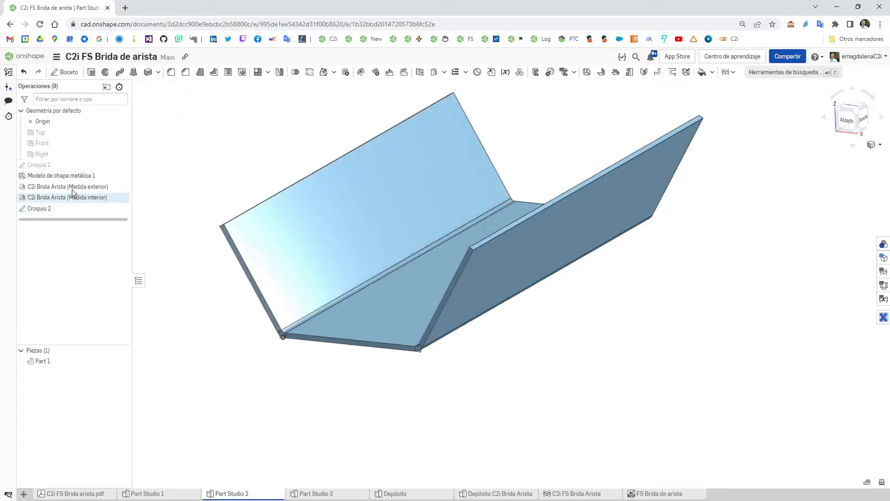
double_click(52, 210)
key(n)
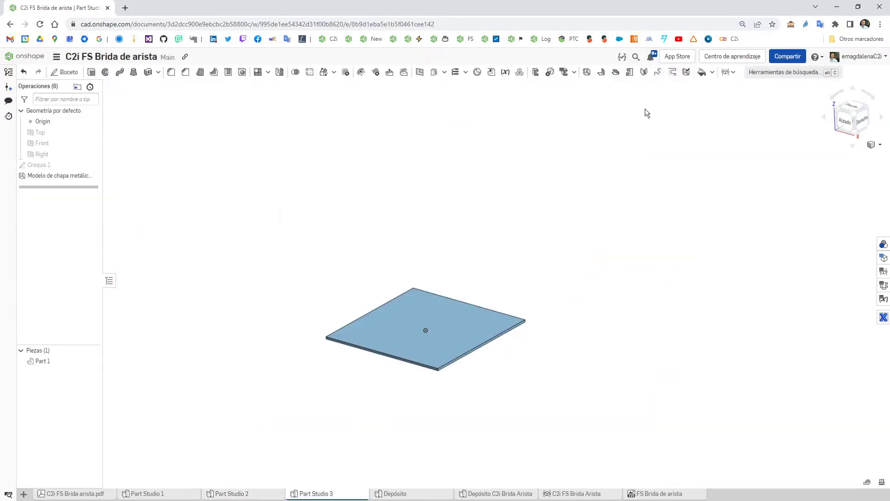
Step: In Part Studio 3, try a C2i Brida Arista flange on all four plate edges with a 120-degree bend angle
click(732, 72)
click(738, 89)
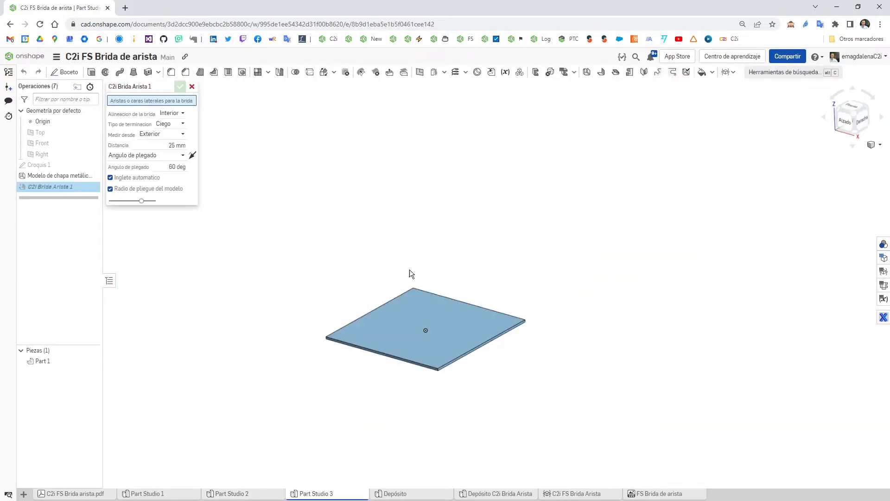
click(382, 306)
click(460, 302)
click(478, 353)
click(415, 365)
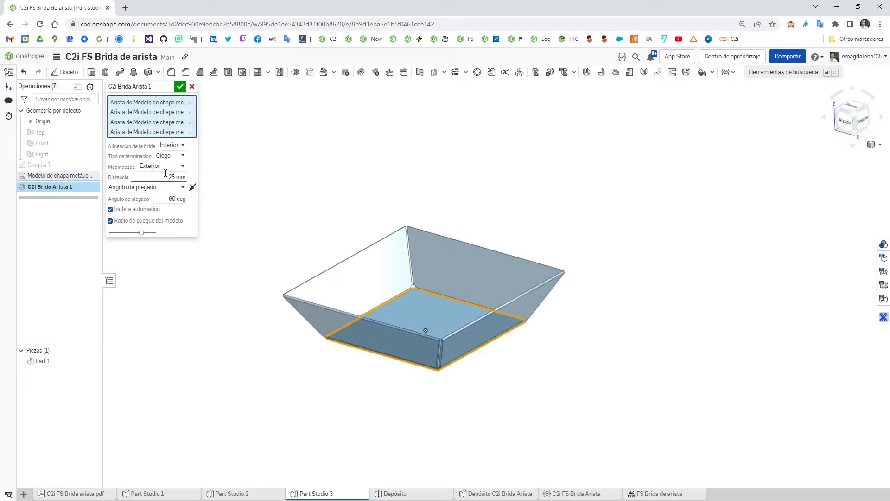
click(163, 199)
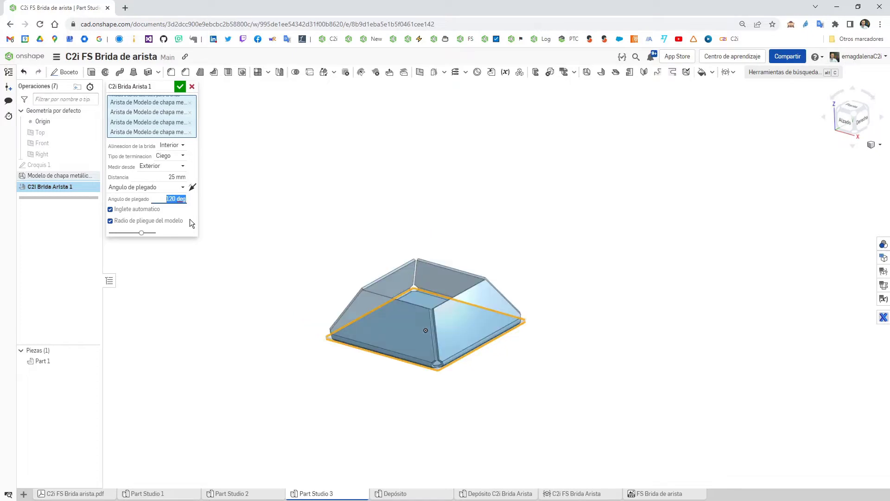
click(192, 87)
Step: Start a C2i Brida Arista flange on a single edge of the plate with a 90-degree bend angle
click(732, 72)
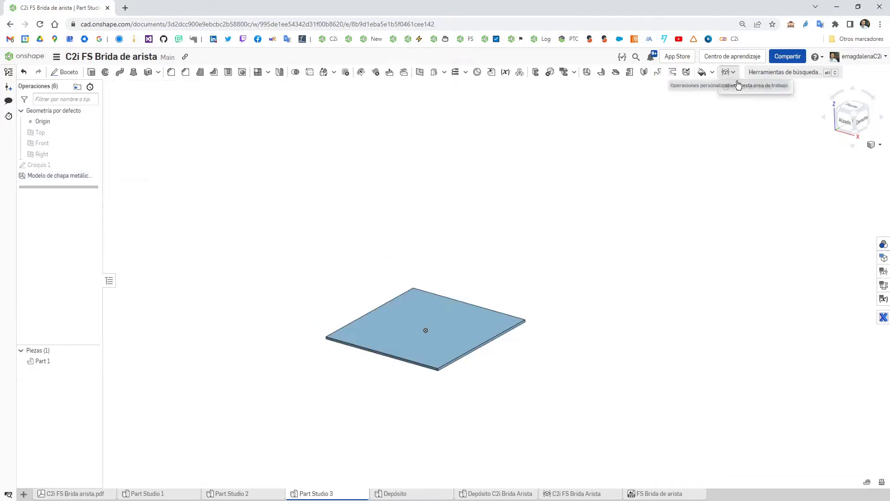
click(731, 87)
click(386, 302)
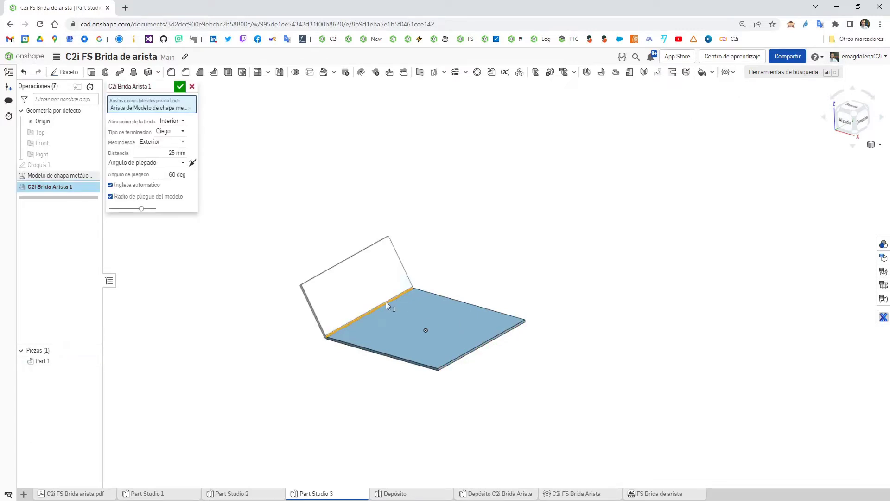
click(172, 174)
text(90)
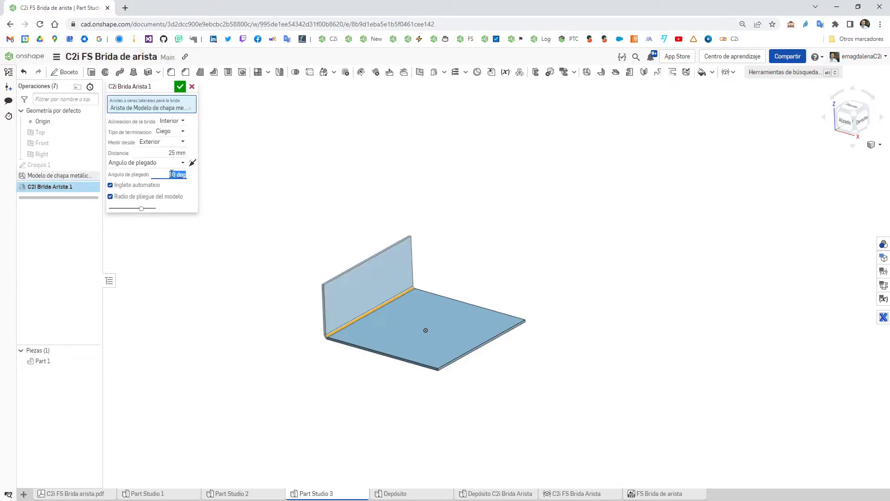
Step: Disable the flange's automatic miter and set miter angle 1 to 135 degrees and miter angle 2 to 90 degrees
click(137, 185)
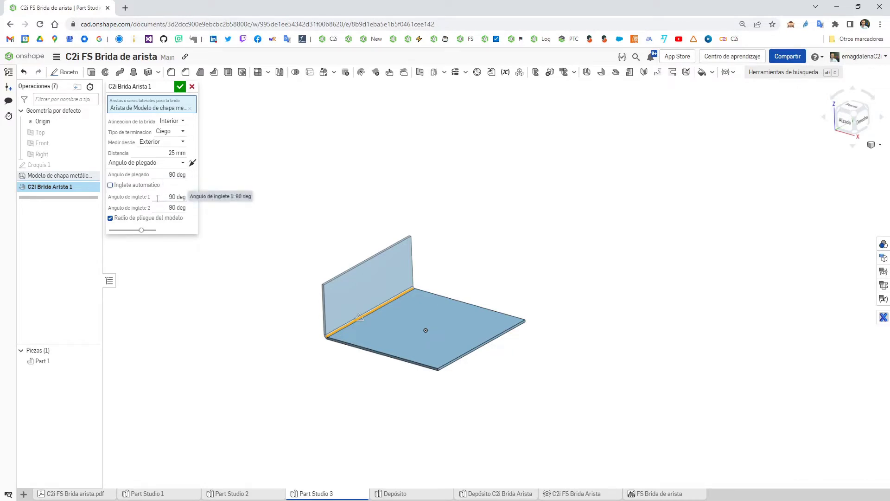
click(160, 197)
key(Return)
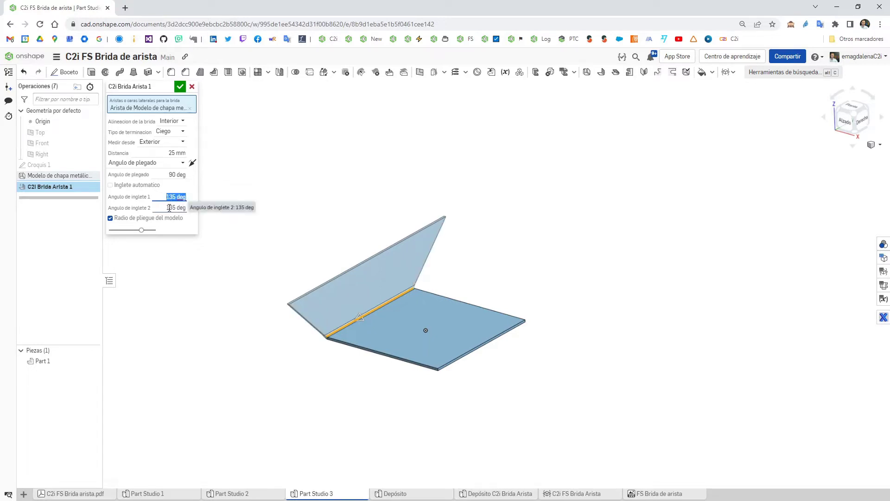
click(169, 207)
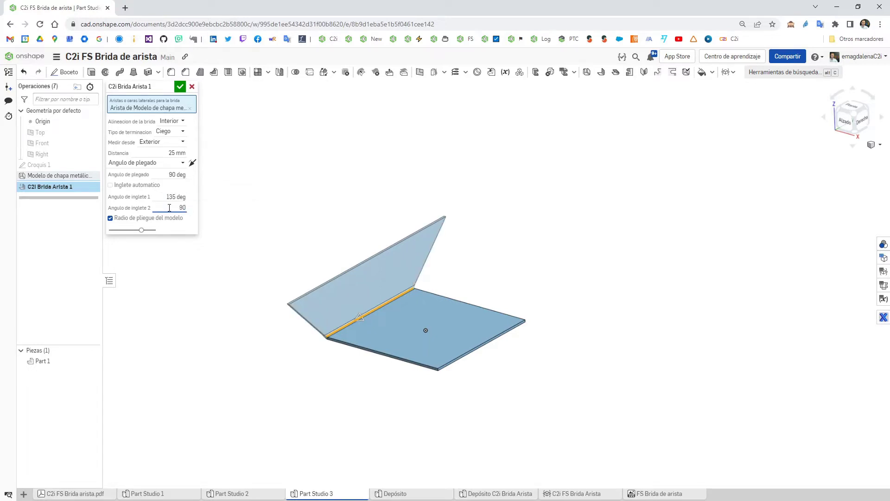
key(Return)
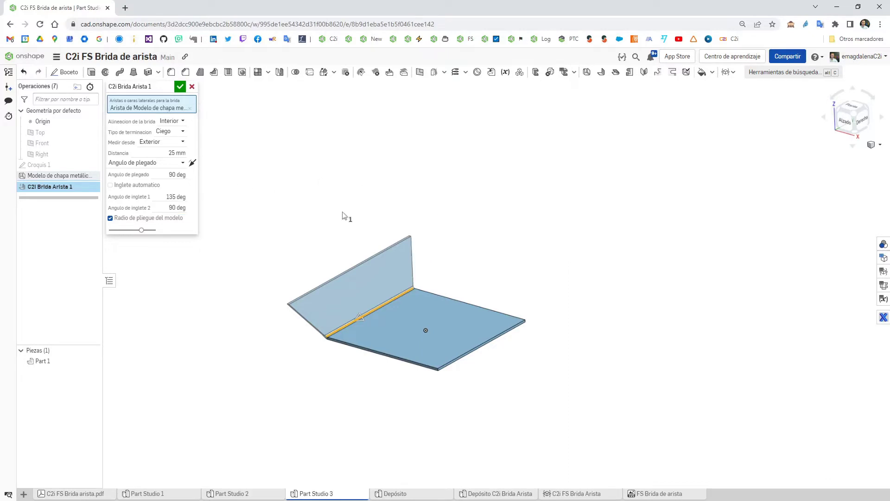
Step: Add the opposite plate edge to the flange, test swapping its miter angles between ends, and accept the feature
click(491, 342)
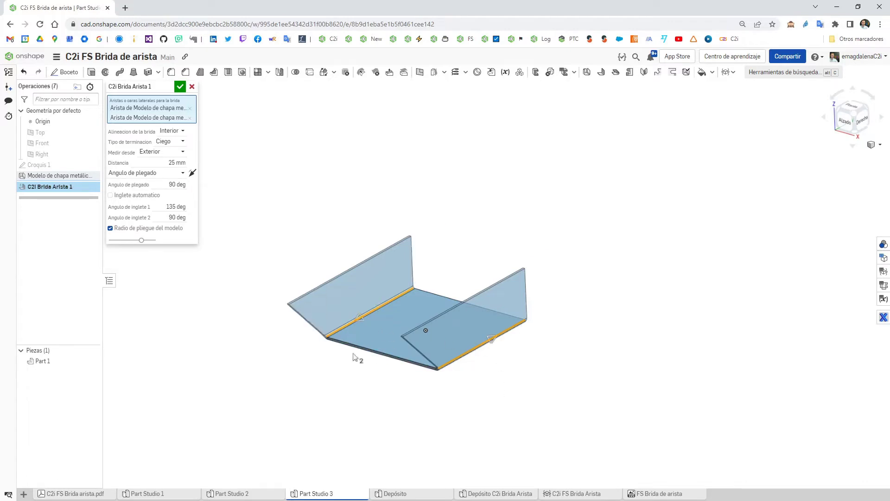
drag(491, 342, 486, 384)
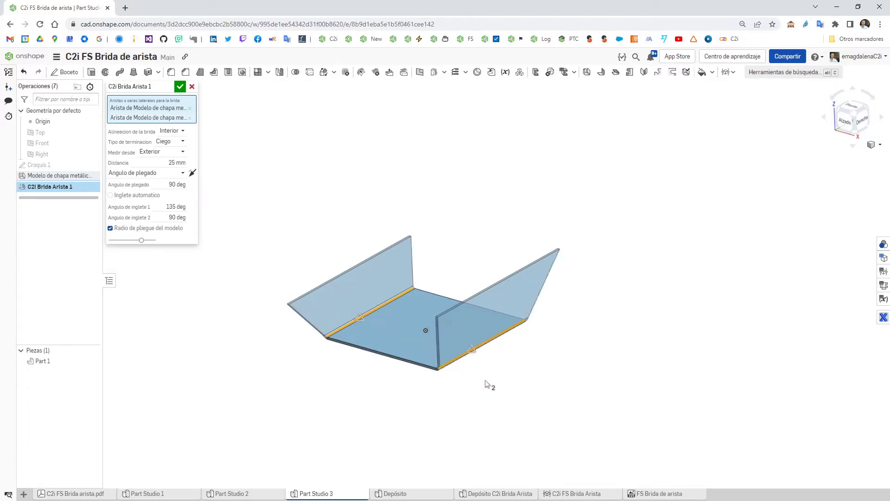
click(473, 351)
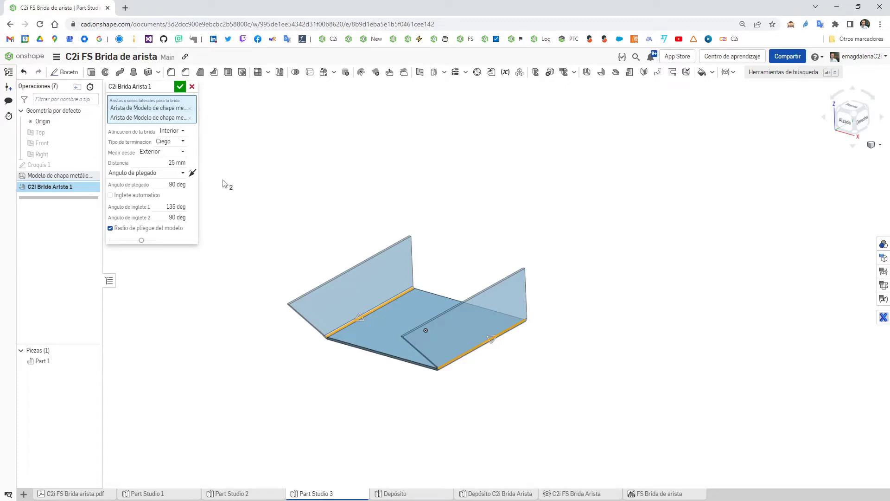
click(180, 86)
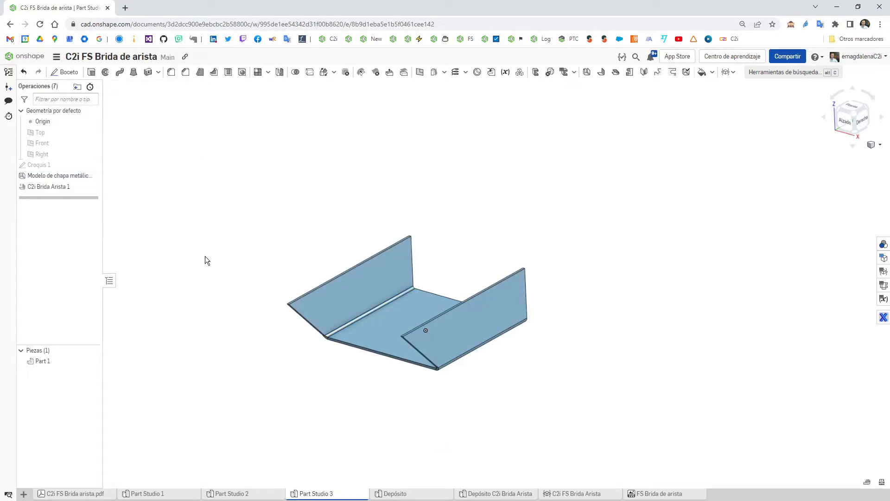
Step: In the Depósito studio, roll the history back to just after Brida 1 and examine the flanges on the long sides
click(395, 493)
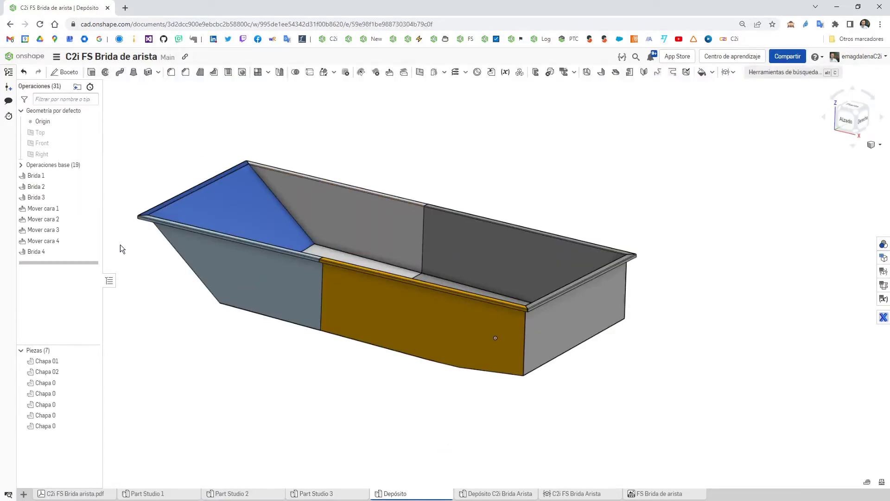
drag(84, 263, 61, 191)
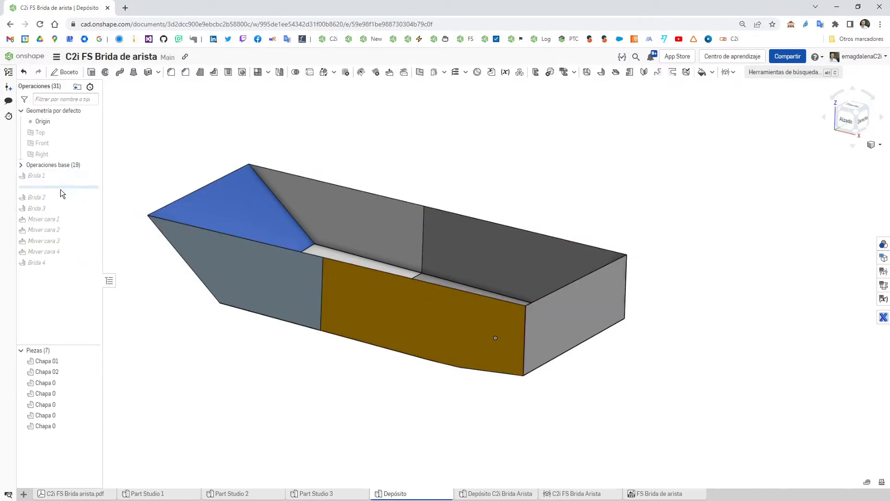
click(40, 176)
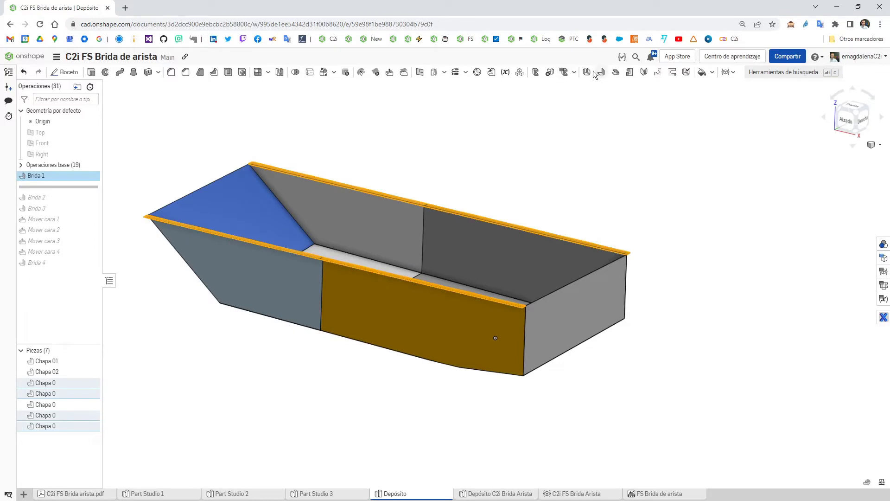
click(208, 357)
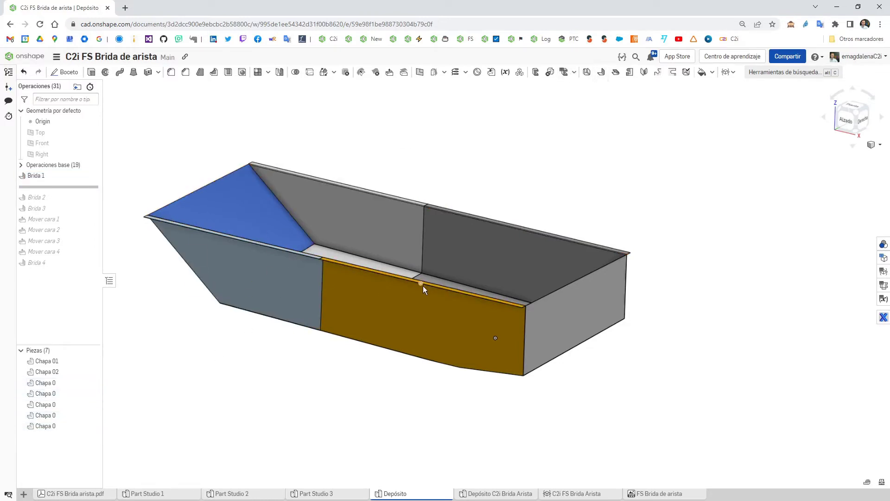
right_drag(421, 284, 410, 311)
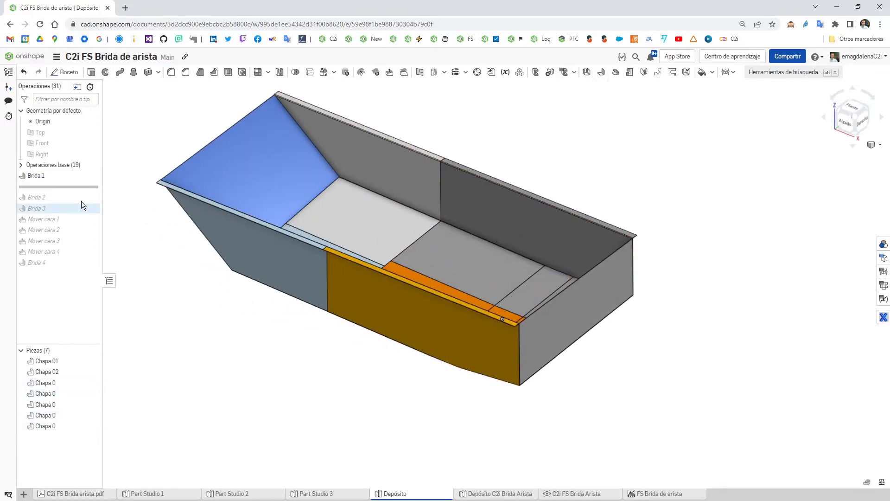
Step: Roll the history forward past Brida 2 and review its settings without changing them
drag(67, 187, 62, 199)
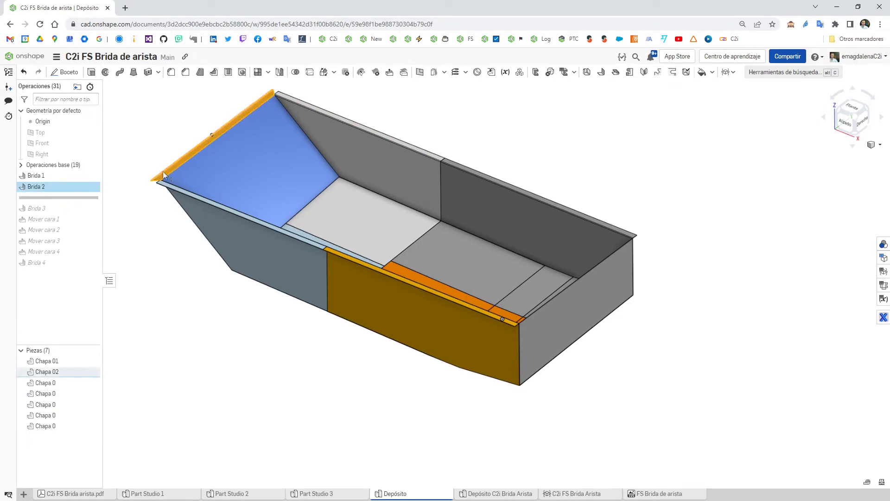
double_click(52, 185)
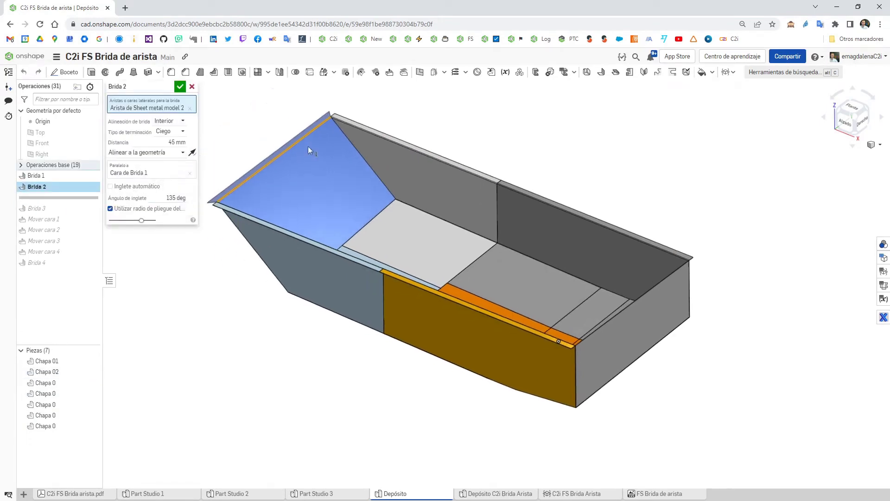
click(191, 86)
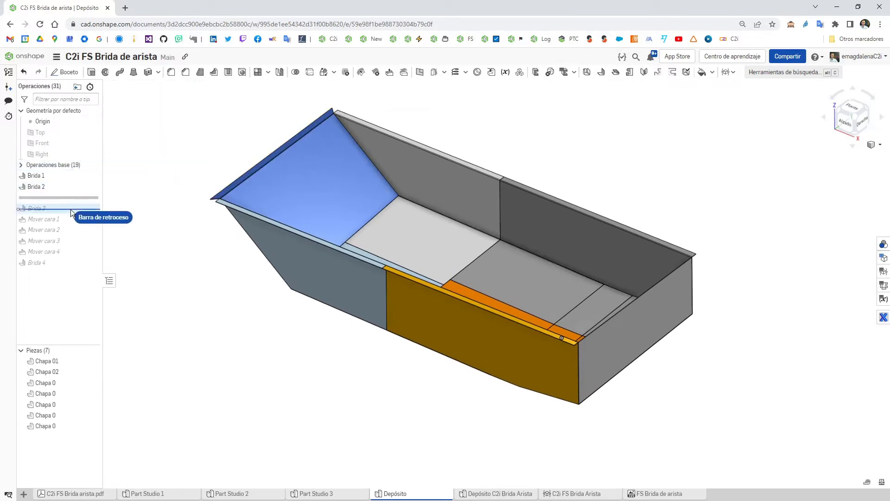
Step: Roll the history forward past Brida 3, review its settings without changes, and examine the corner where the flanges meet
double_click(68, 208)
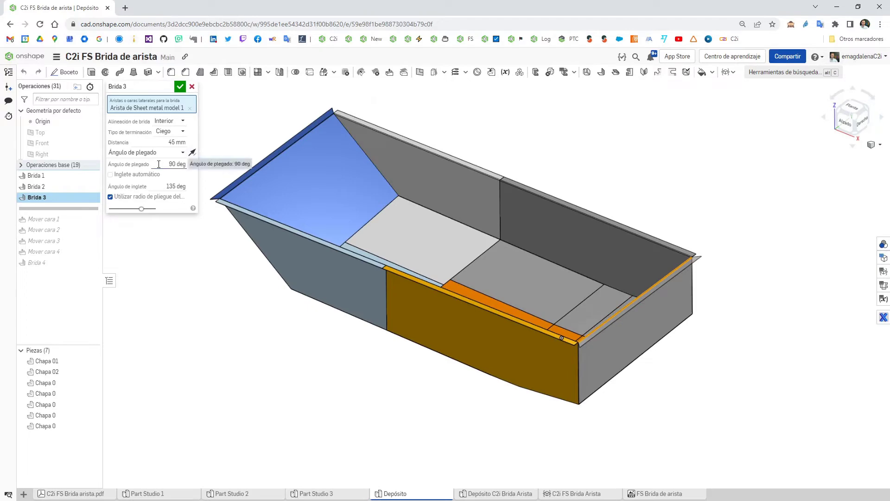
click(191, 86)
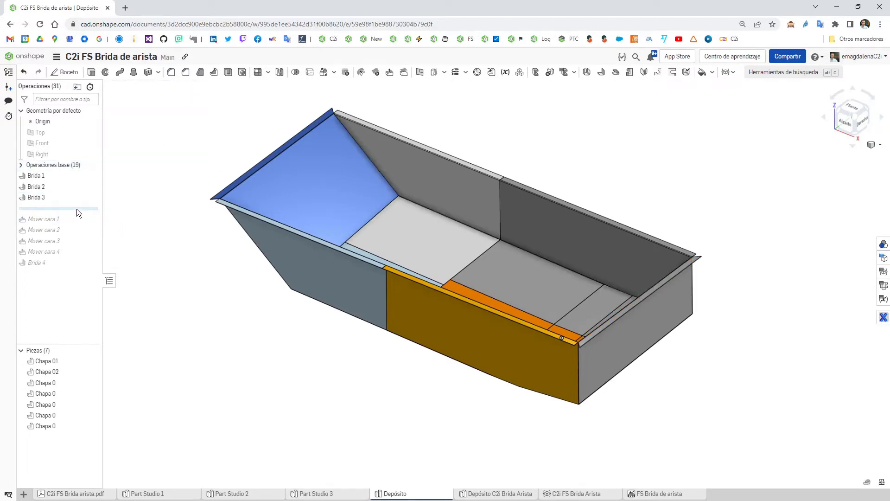
right_drag(545, 346, 588, 331)
scroll(580, 339, up, 5)
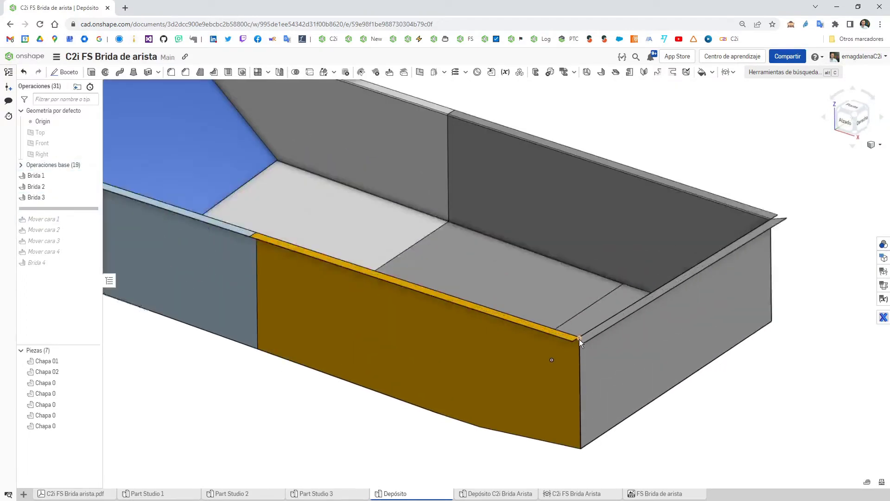
scroll(580, 346, down, 5)
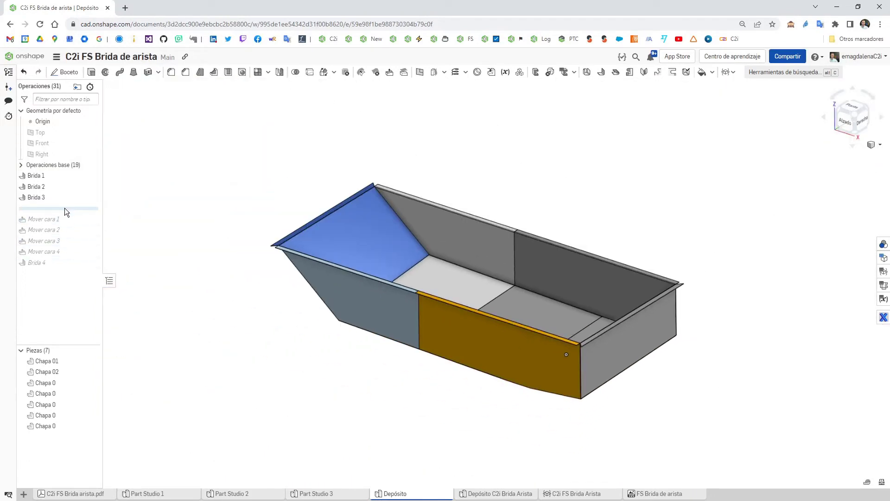
Step: Roll the history forward past Mover cara 1 to 4 and examine the corners where the flanges meet
drag(50, 208, 51, 218)
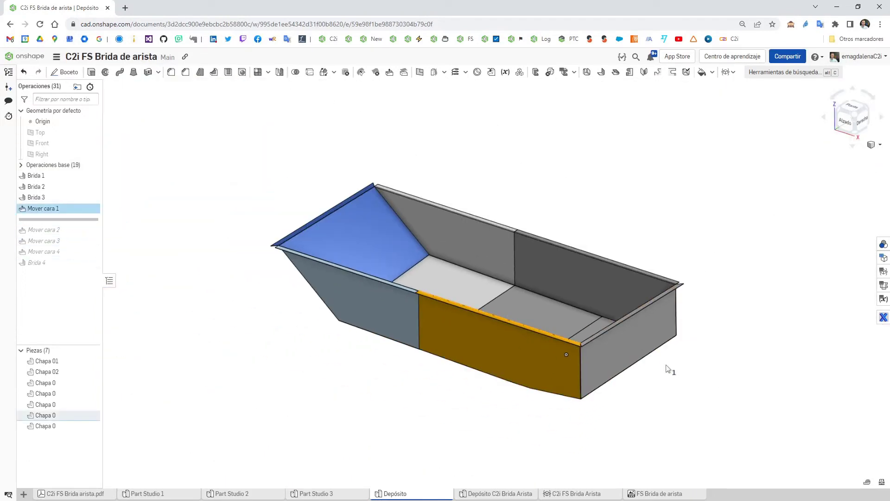
scroll(580, 345, up, 5)
scroll(590, 357, down, 6)
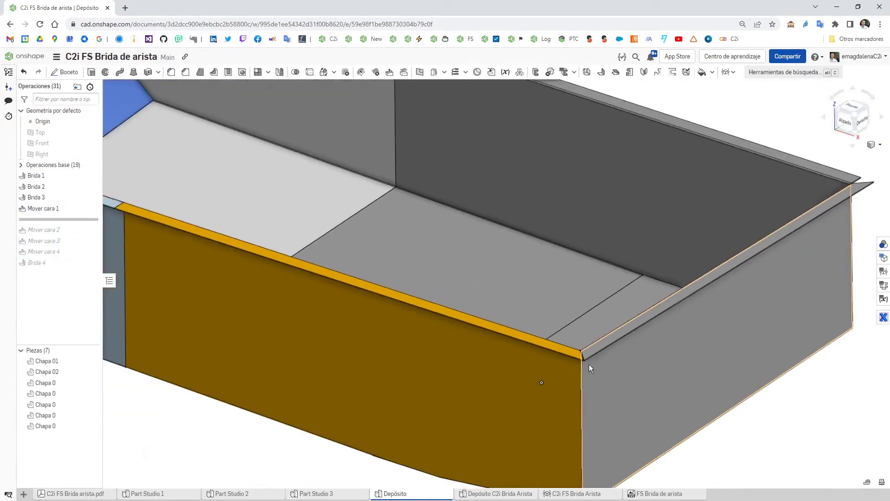
drag(73, 219, 69, 251)
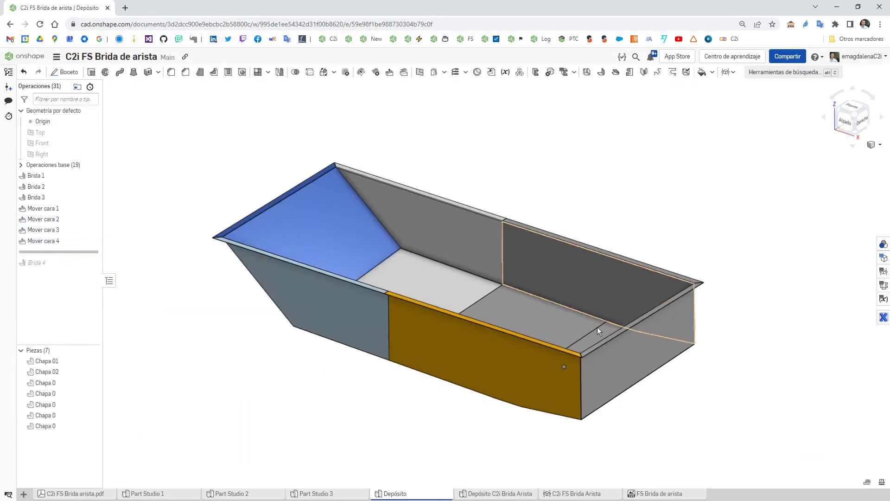
Step: Roll the history forward past Brida 4 to the end and examine the return flange around the tank rim
drag(83, 272, 69, 265)
click(40, 251)
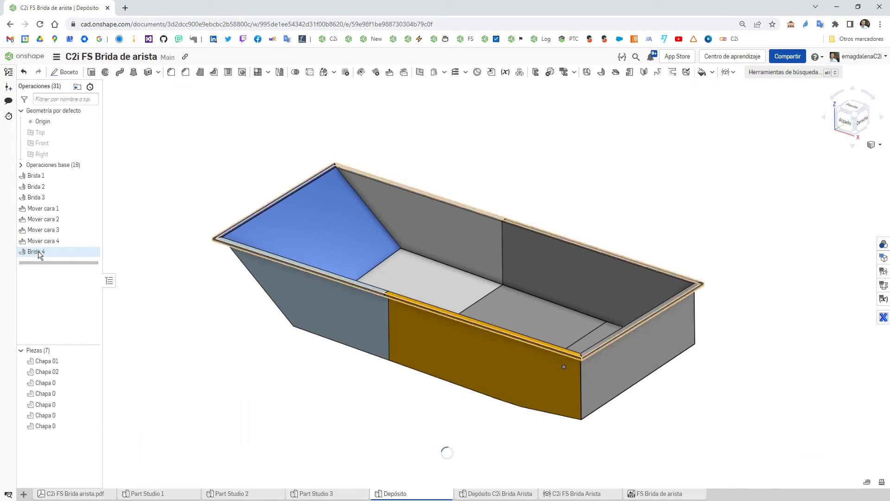
key(Escape)
scroll(591, 361, up, 6)
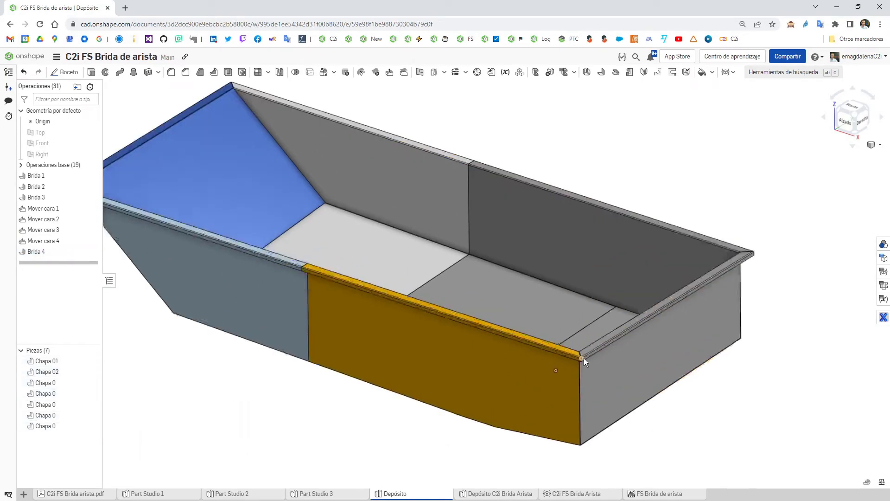
scroll(594, 353, down, 10)
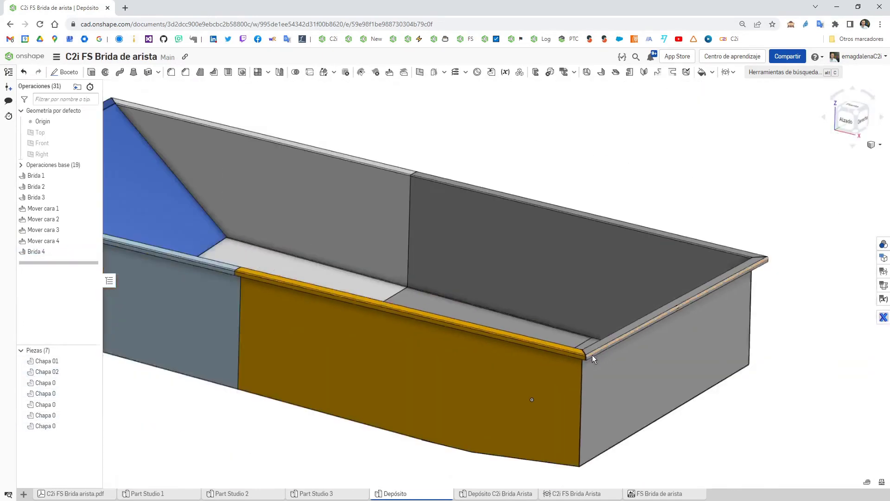
scroll(501, 367, up, 2)
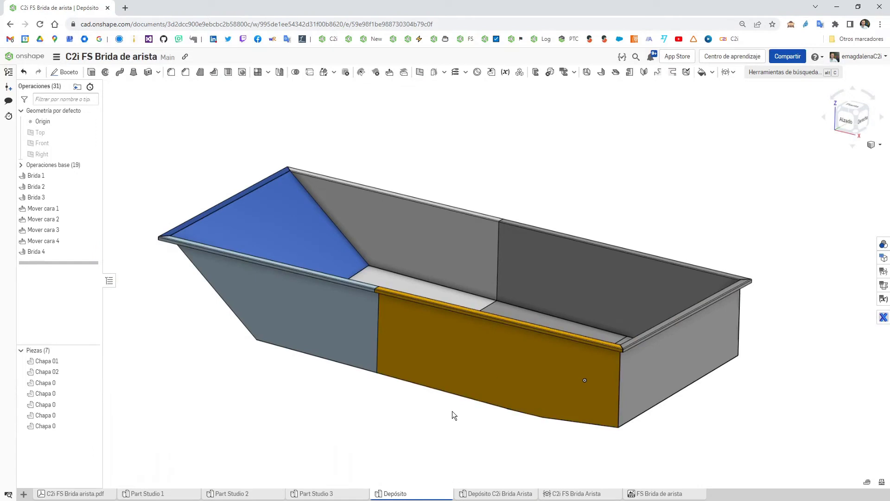
Step: In the Depósito C2i Brida Arista studio, start a C2i Brida Arista on the grey-blue side plate's top edge with automatic miter disabled
click(486, 495)
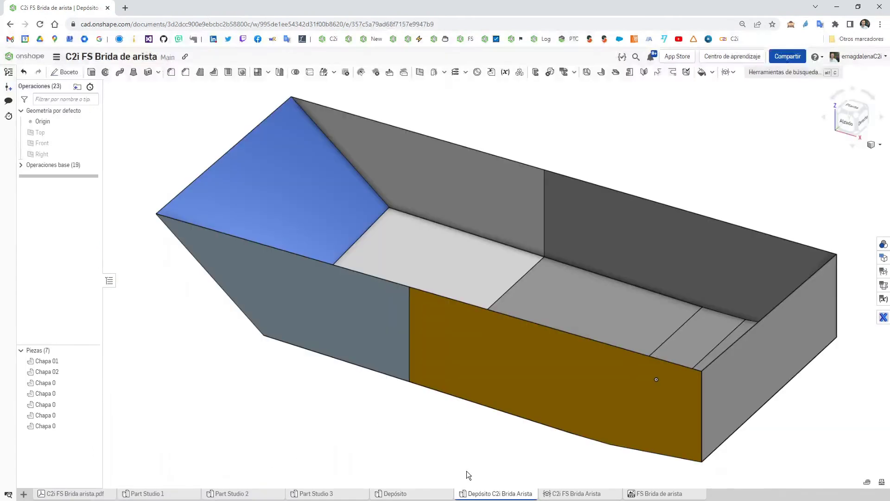
click(713, 73)
click(731, 87)
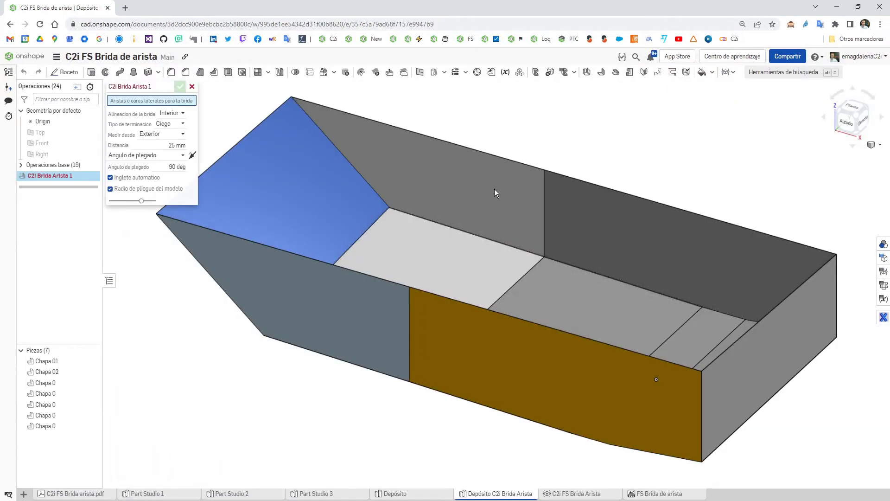
click(369, 277)
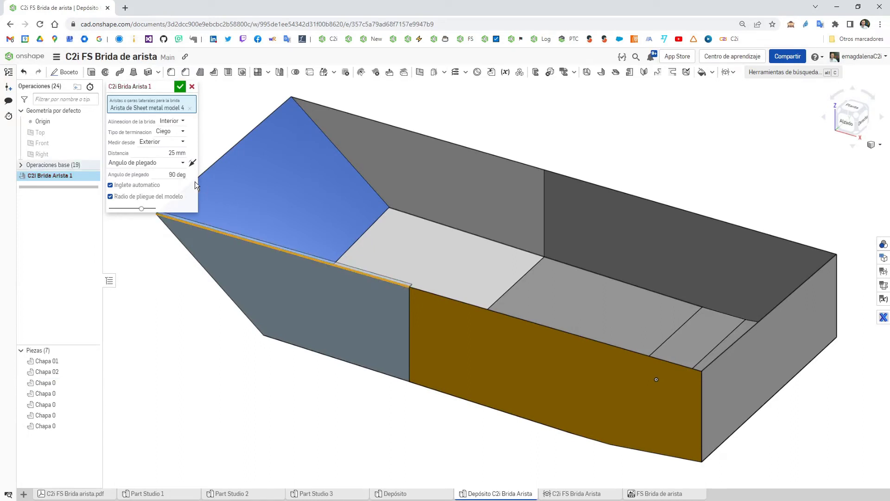
click(110, 185)
middle_drag(413, 280, 491, 268)
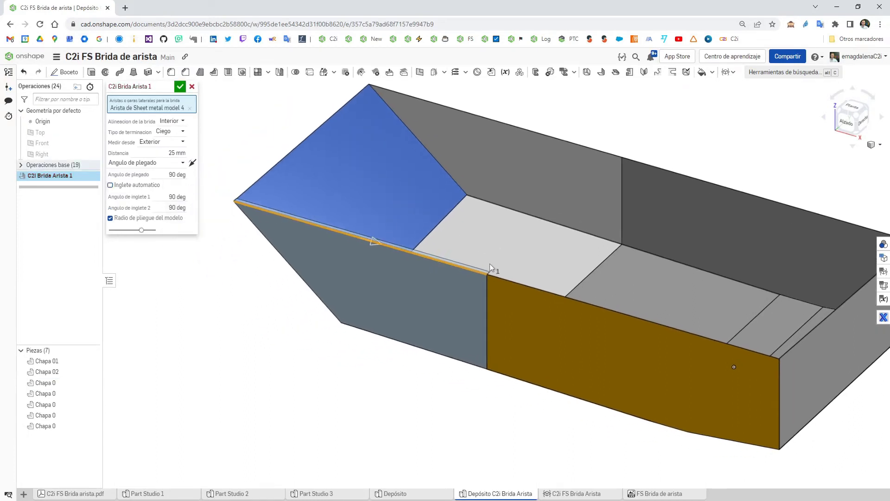
Step: Set the flange's miter angle 1 to 135 deg and miter angle 2 to 90 deg
click(173, 198)
click(161, 208)
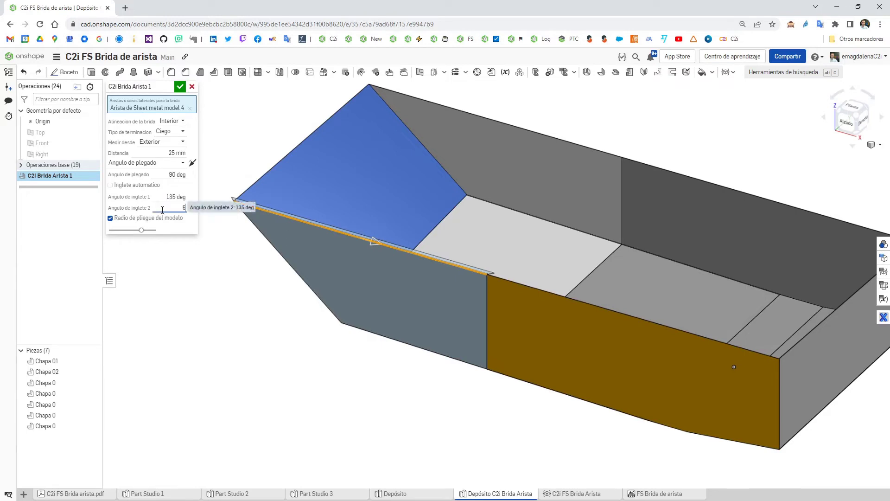
text(90)
key(Return)
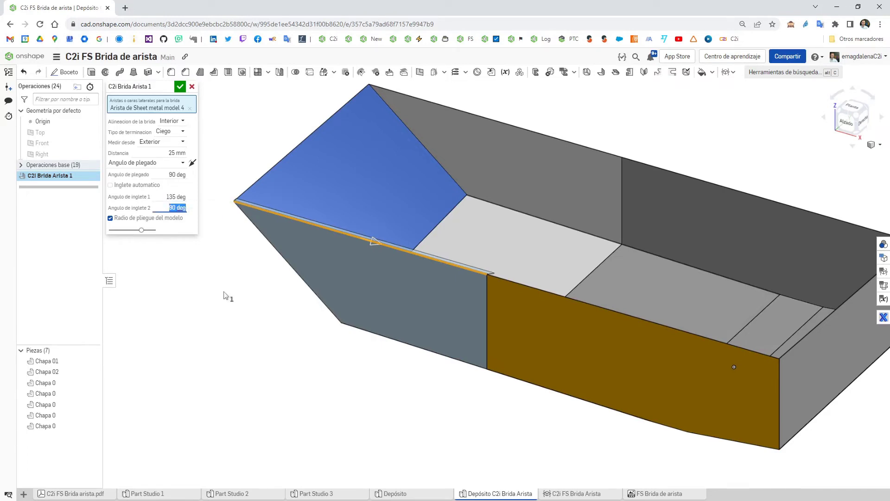
Step: Swap the flange's miter ends, set its distance to 45 mm, and flip it to the outside of the tank
click(376, 242)
click(165, 153)
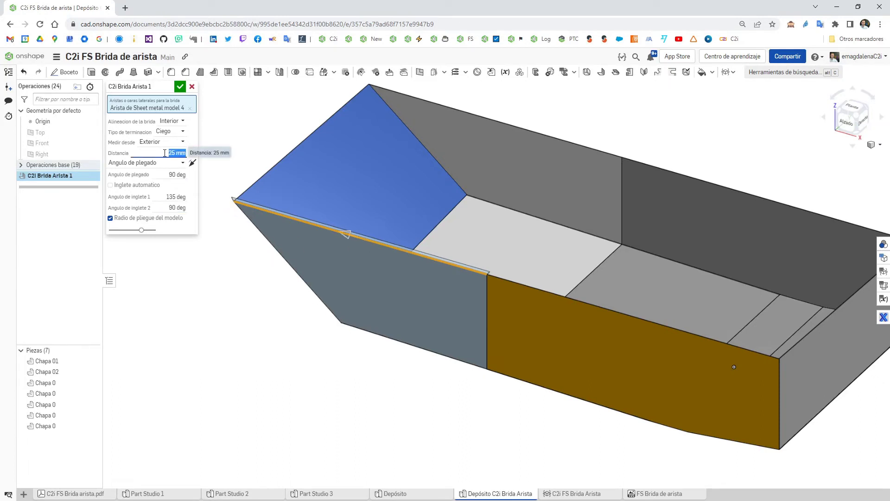
click(193, 163)
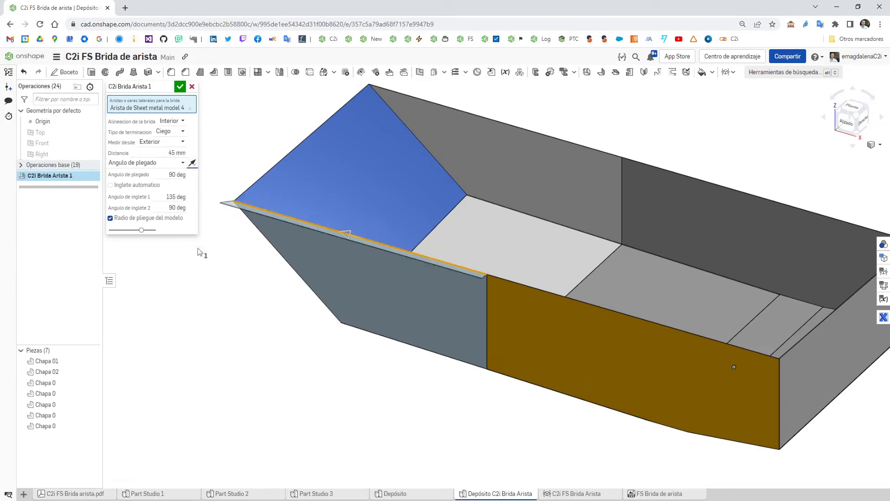
Step: Add the top edges of the other three long-side plates to the flange and accept the feature
click(466, 110)
middle_drag(492, 185, 455, 222)
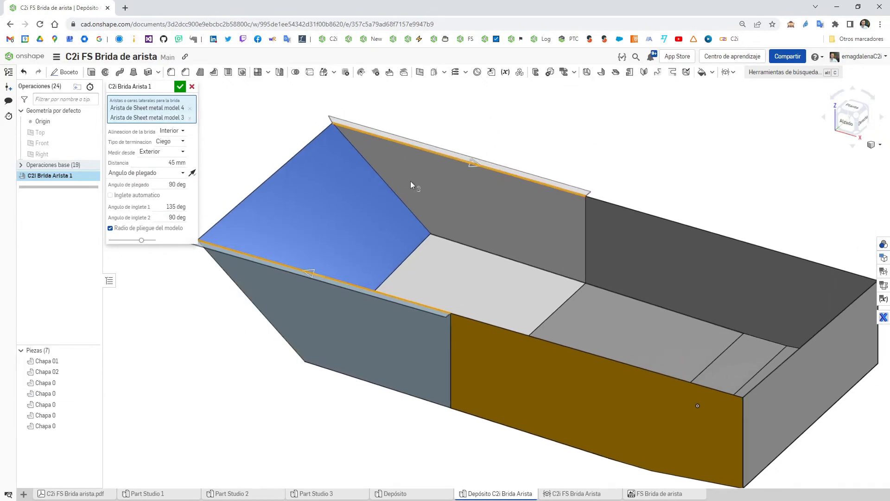
click(689, 224)
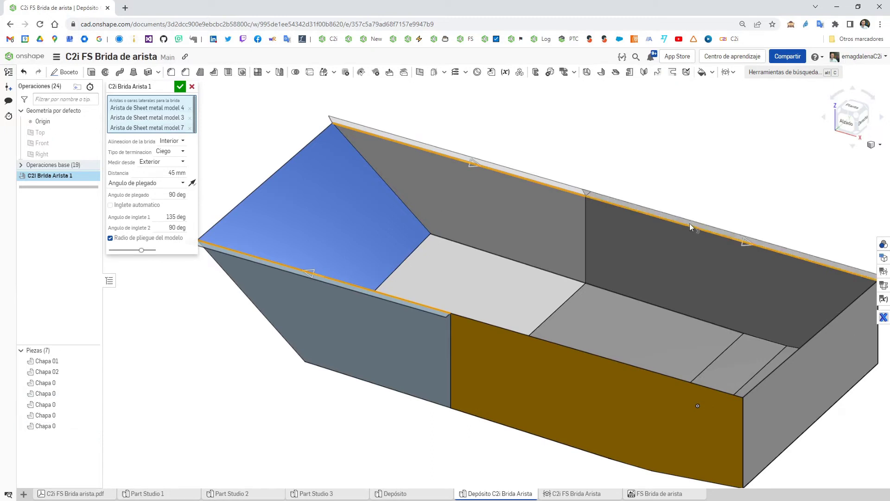
middle_drag(834, 262, 719, 232)
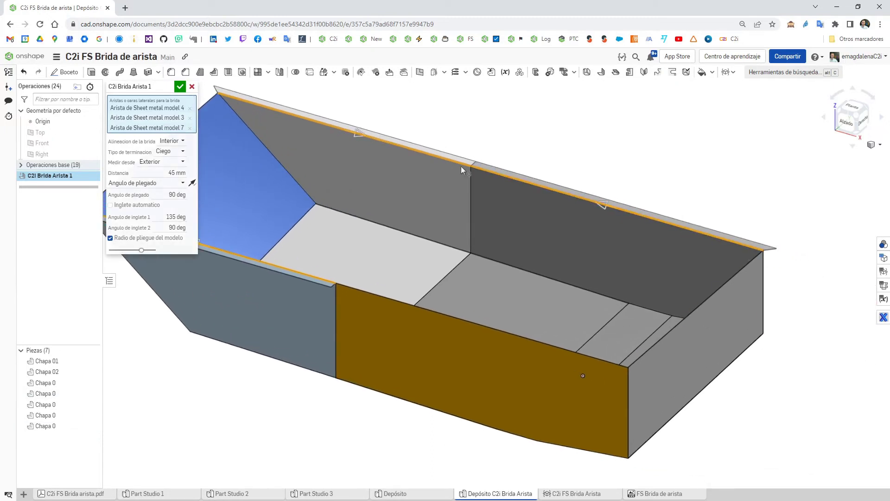
click(475, 322)
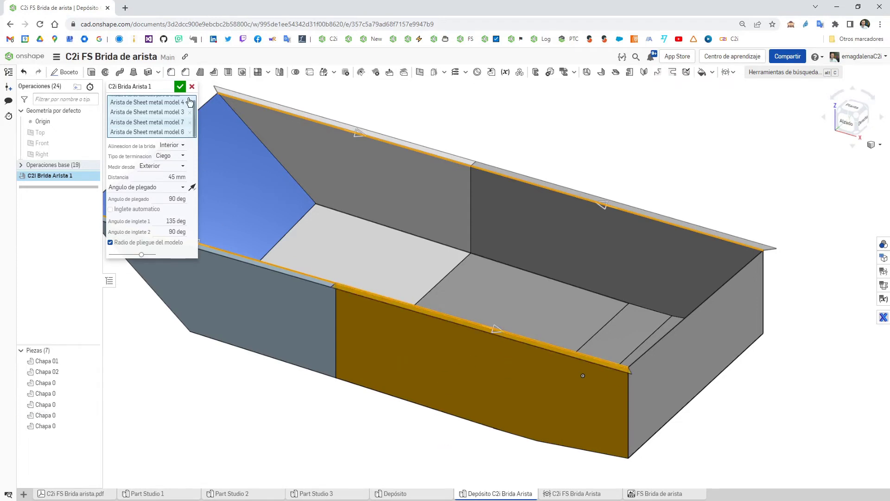
click(180, 86)
scroll(224, 333, down, 4)
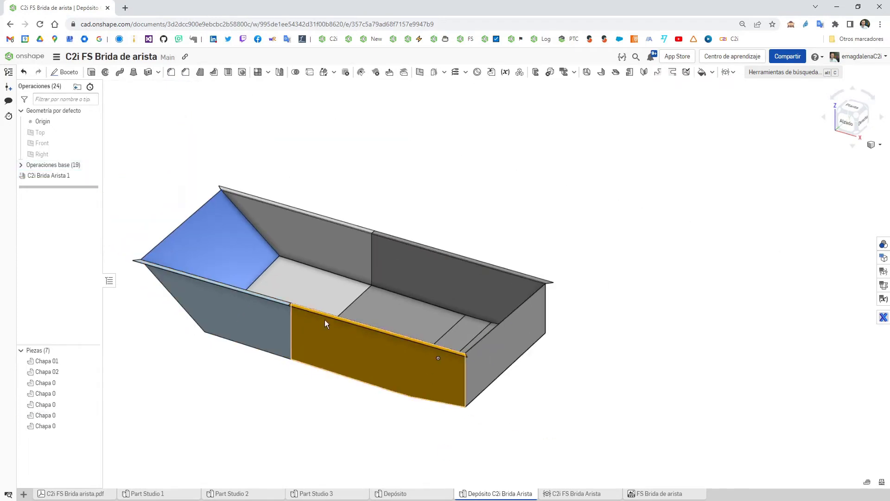
Step: Start a C2i Brida Arista on the vertical end plate's top edge, with automatic miter off and both miter angles at 135 deg
click(725, 72)
click(517, 308)
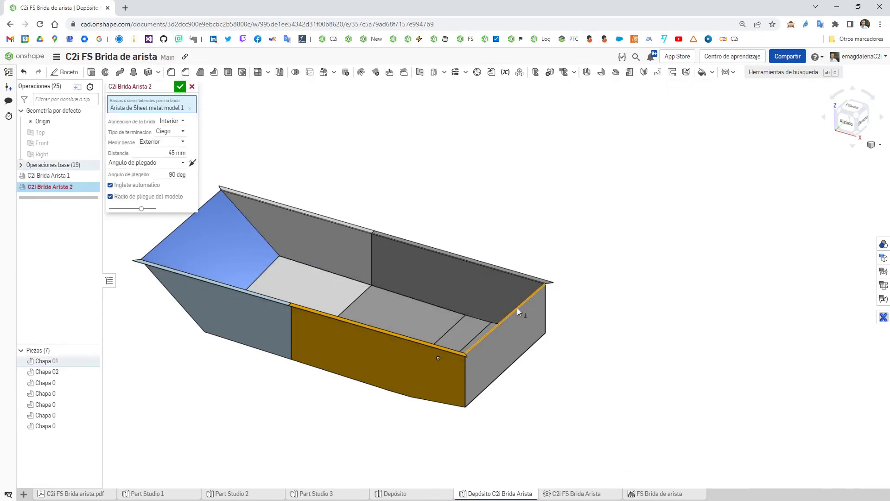
click(147, 186)
click(163, 197)
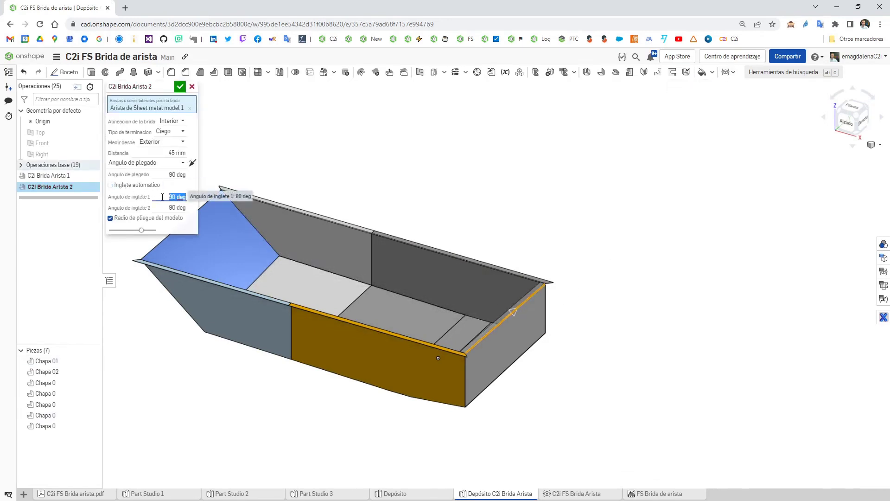
text(135)
key(Return)
Step: Flip the end plate's flange to the outside of the tank and accept the feature
click(193, 166)
scroll(544, 302, up, 5)
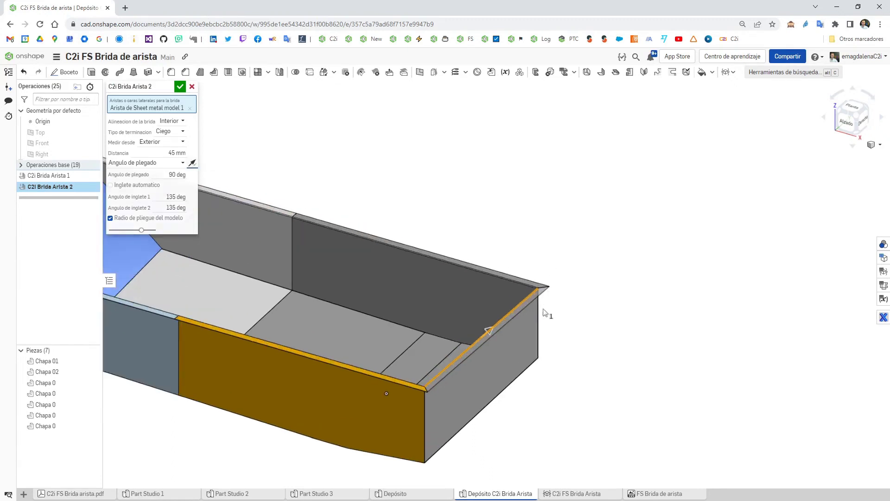
scroll(521, 284, down, 8)
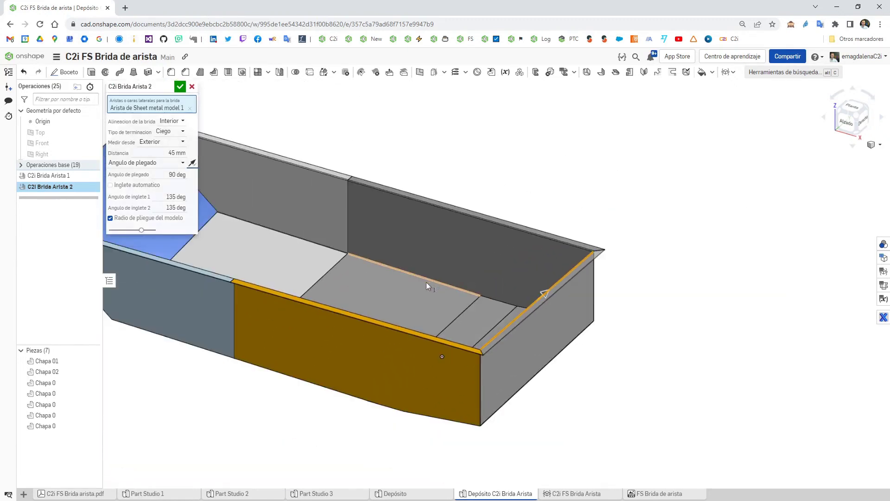
click(179, 86)
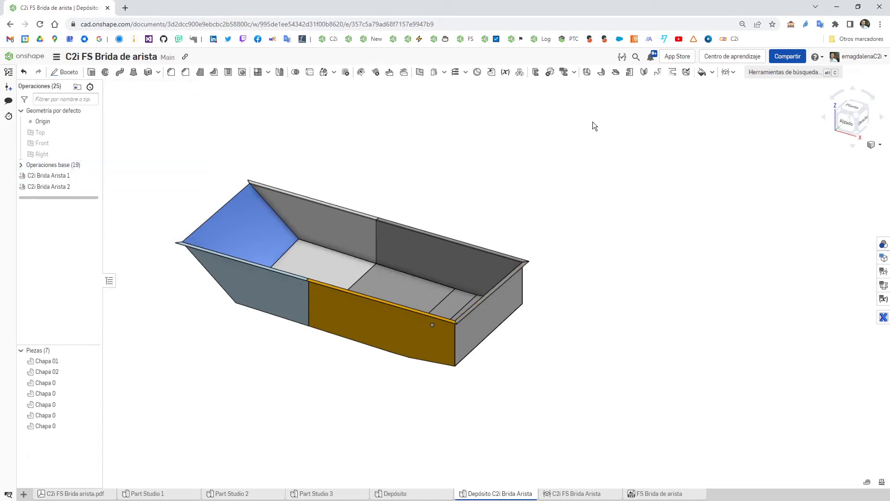
Step: Start a C2i Brida Arista on the sloped blue plate's top edge, aligned parallel to the adjacent long-side flange face
click(736, 73)
click(736, 91)
click(217, 209)
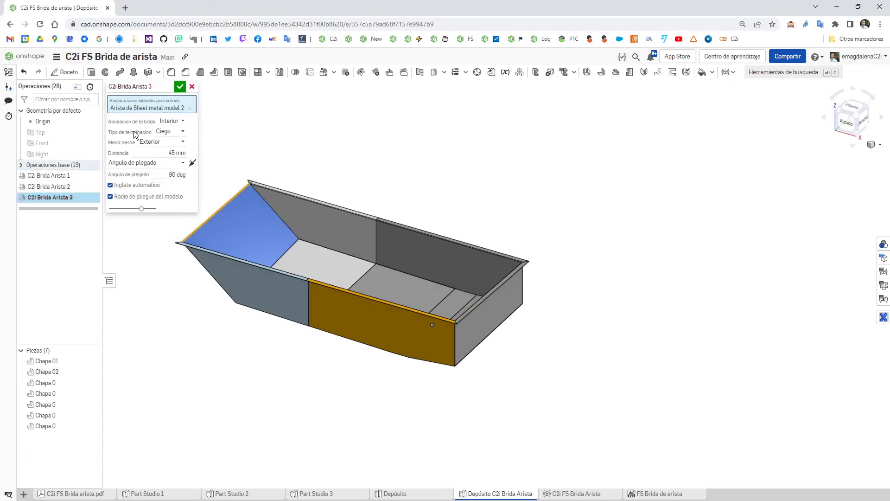
click(172, 163)
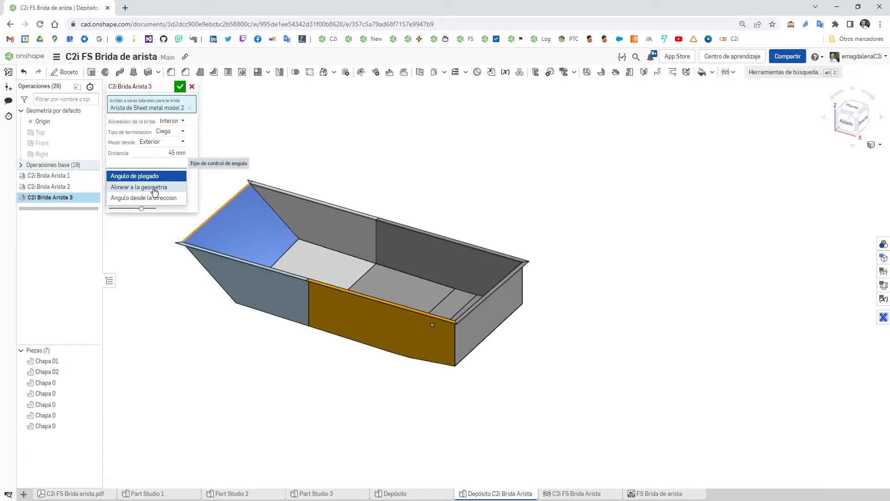
click(139, 185)
scroll(199, 242, up, 4)
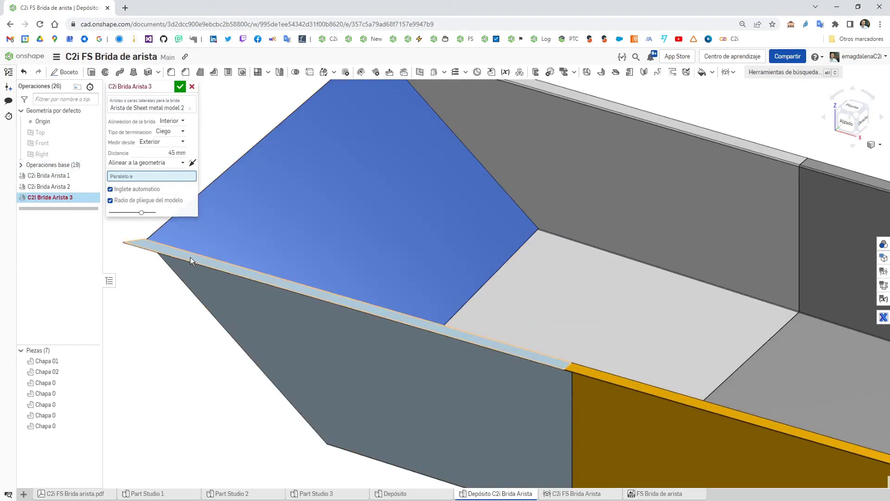
click(190, 257)
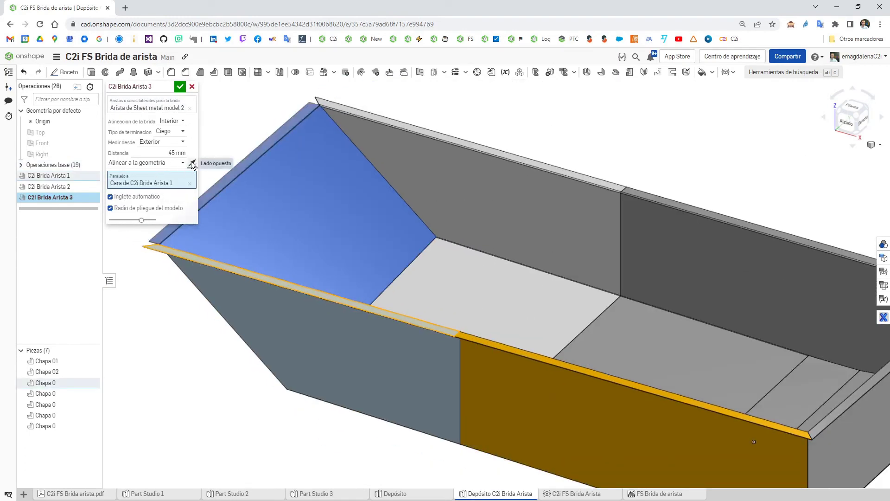
Step: Flip the sloped plate's flange outward, disable automatic miter with both miter angles at 135 deg, and accept the feature
click(155, 197)
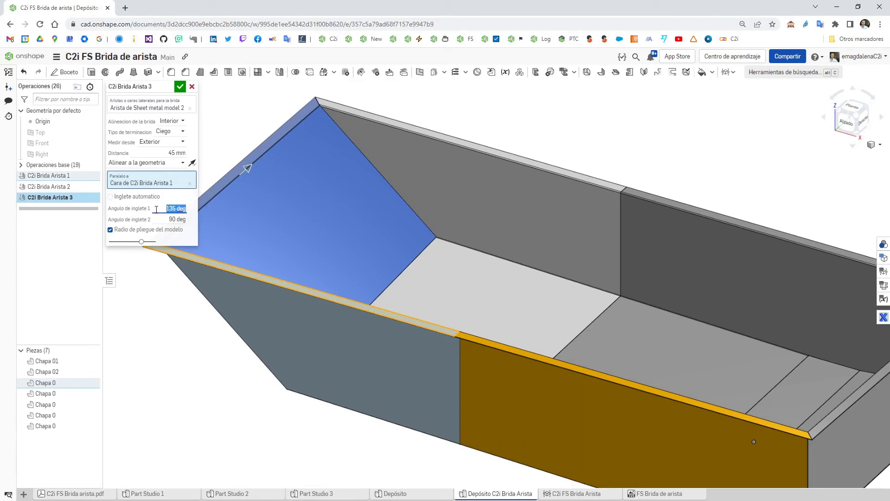
middle_drag(309, 197, 388, 224)
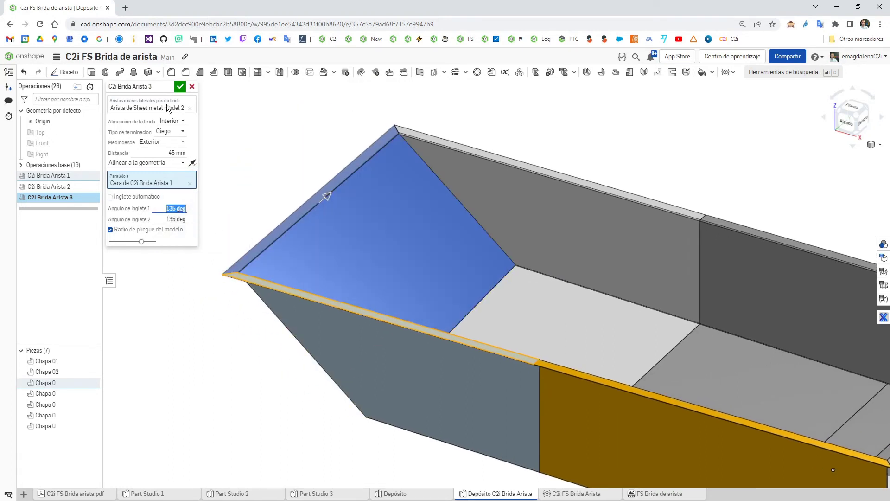
click(180, 86)
key(f)
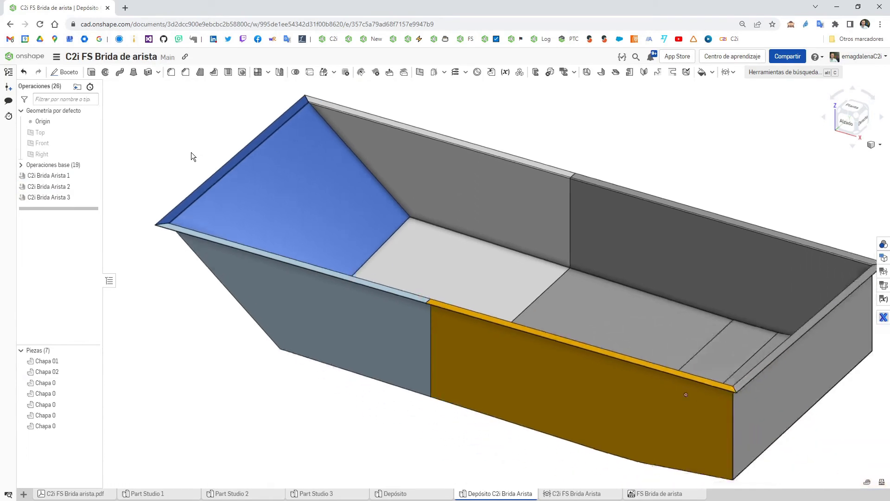
Step: Start a C2i Brida Arista with a 20 mm distance on the outer edge of the grey-blue plate's flange
click(732, 72)
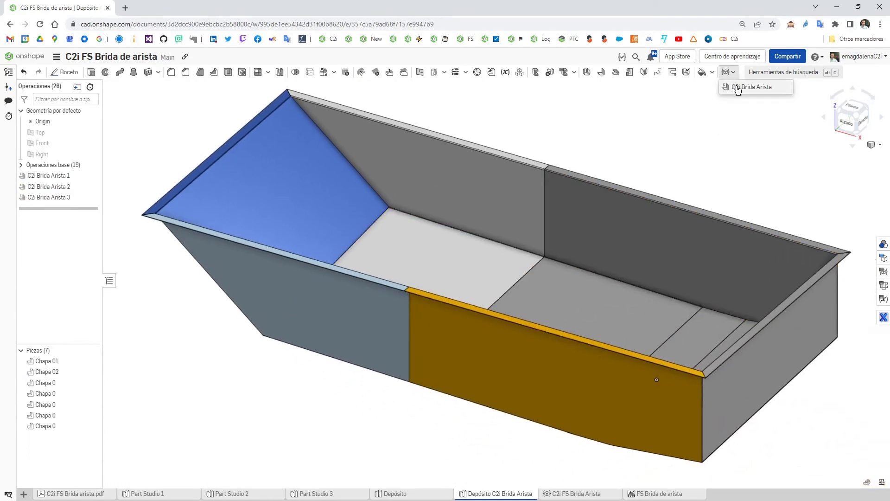
click(751, 86)
click(165, 145)
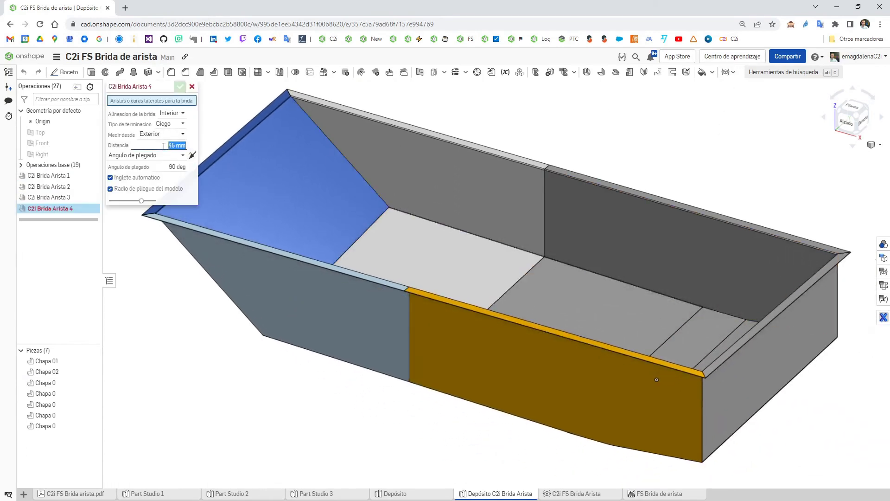
key(Return)
click(222, 246)
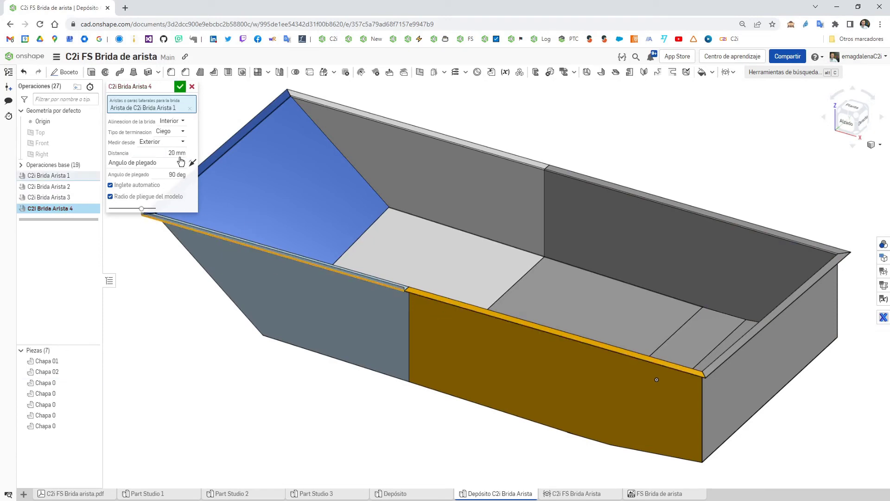
Step: Flip the return flange downward, add the remaining outer flange edges around the tank rim, and accept the feature
click(455, 307)
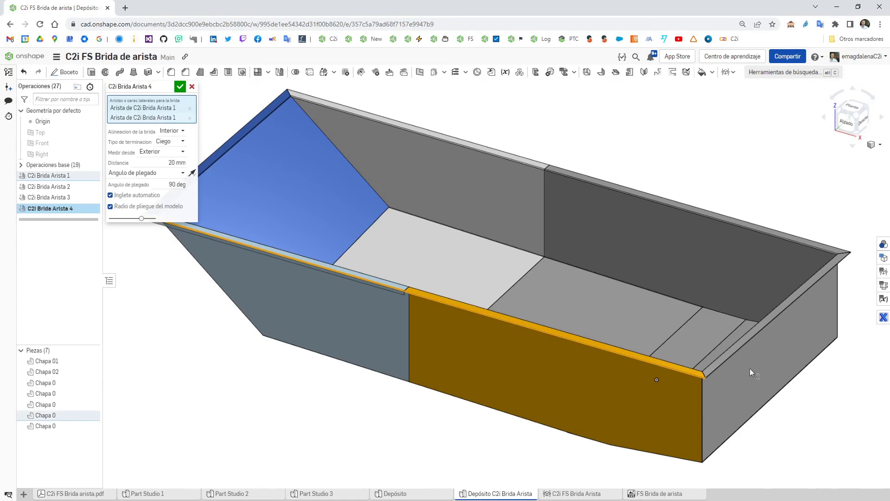
click(732, 360)
click(794, 238)
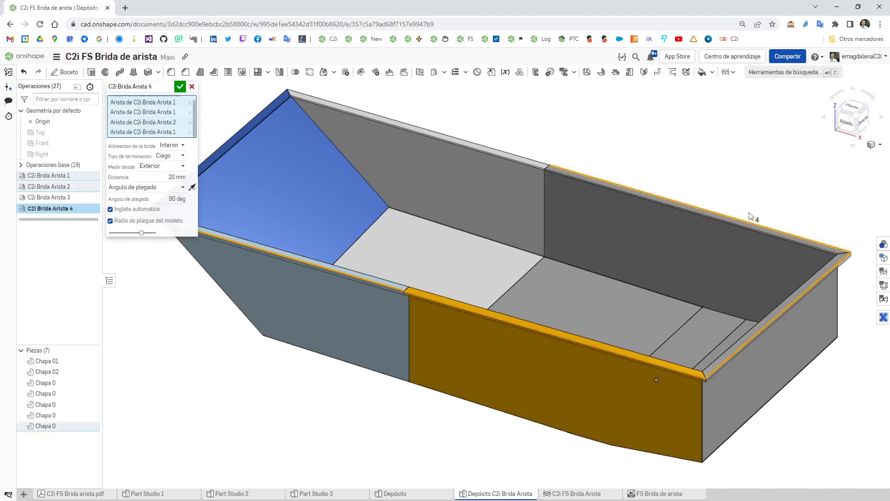
click(546, 164)
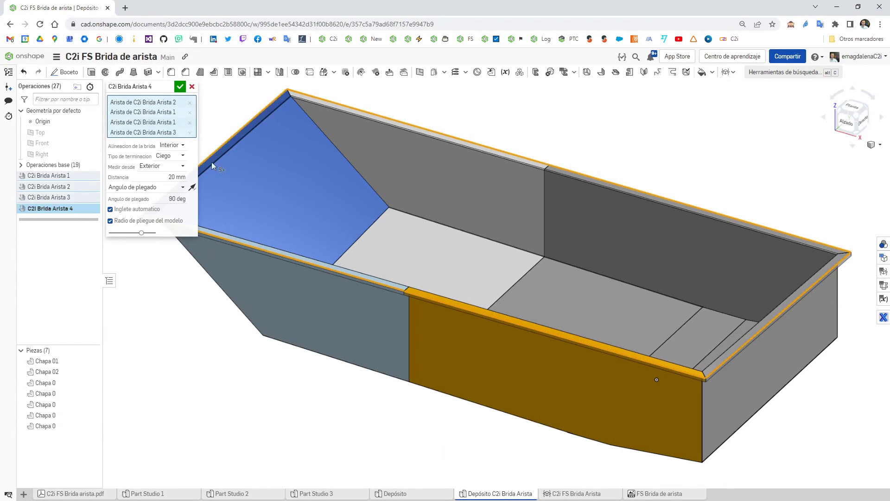
click(180, 86)
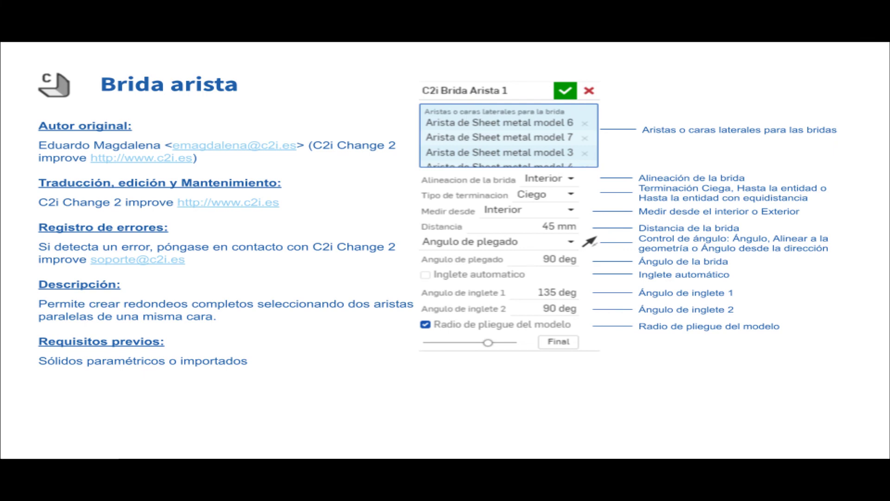
key(Right)
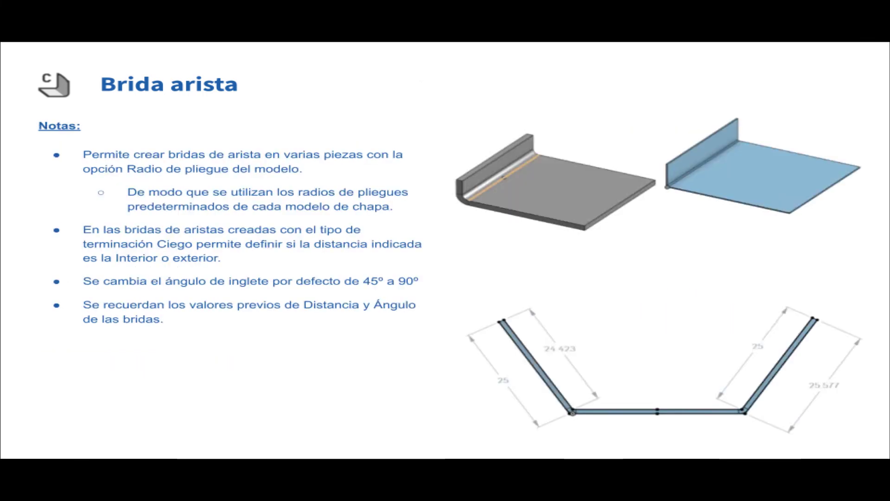